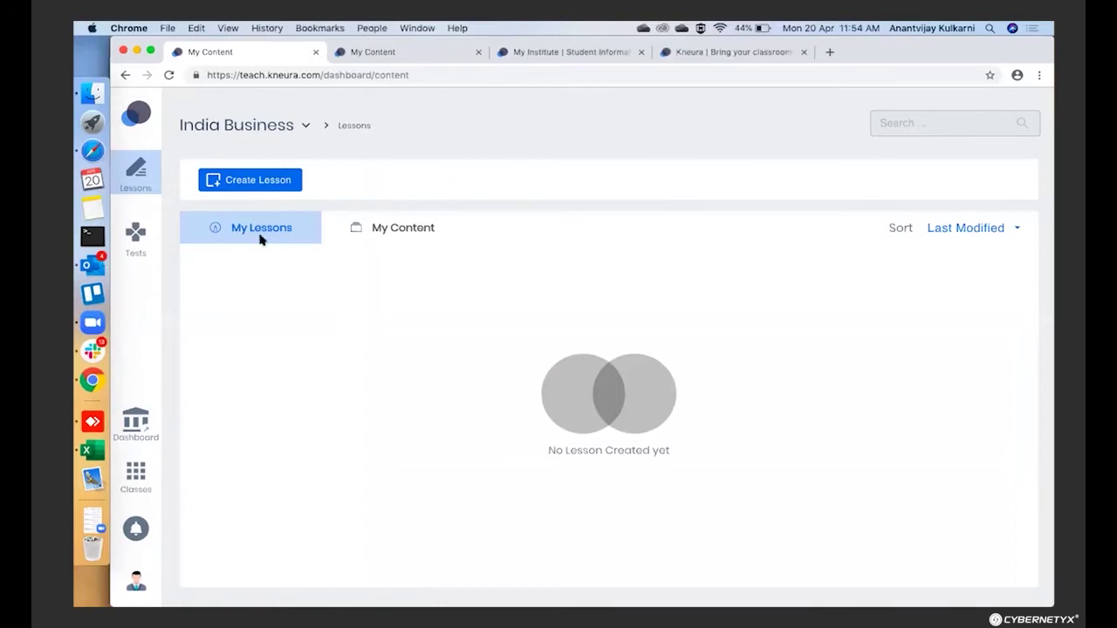
Switch to the Training class and open its Mitochondria lesson.
left_click(143, 471)
left_click(194, 178)
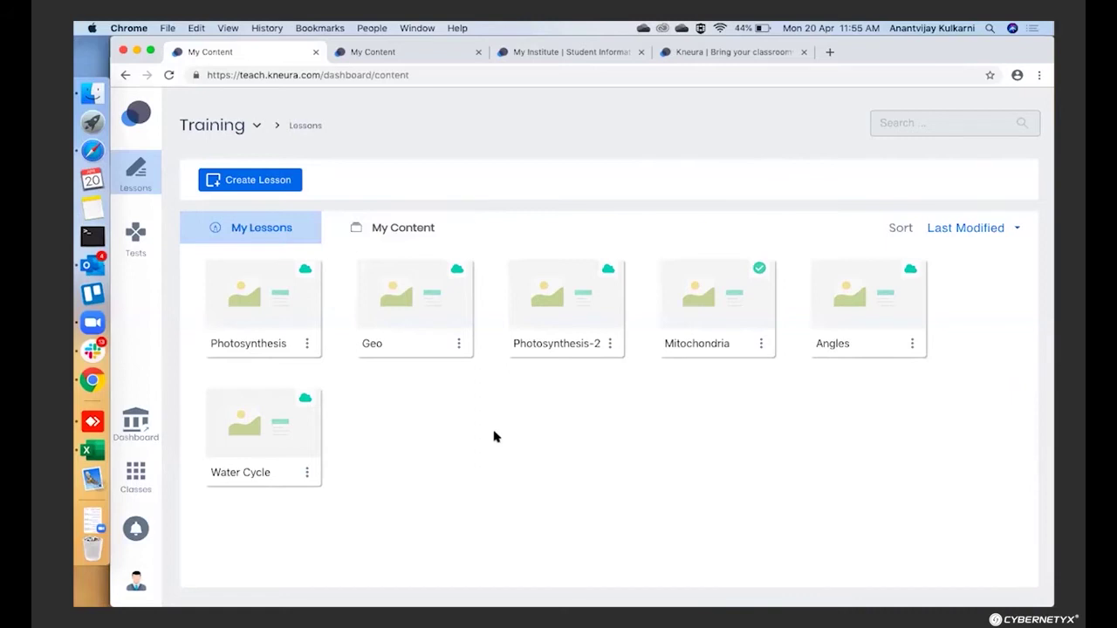
left_click(731, 300)
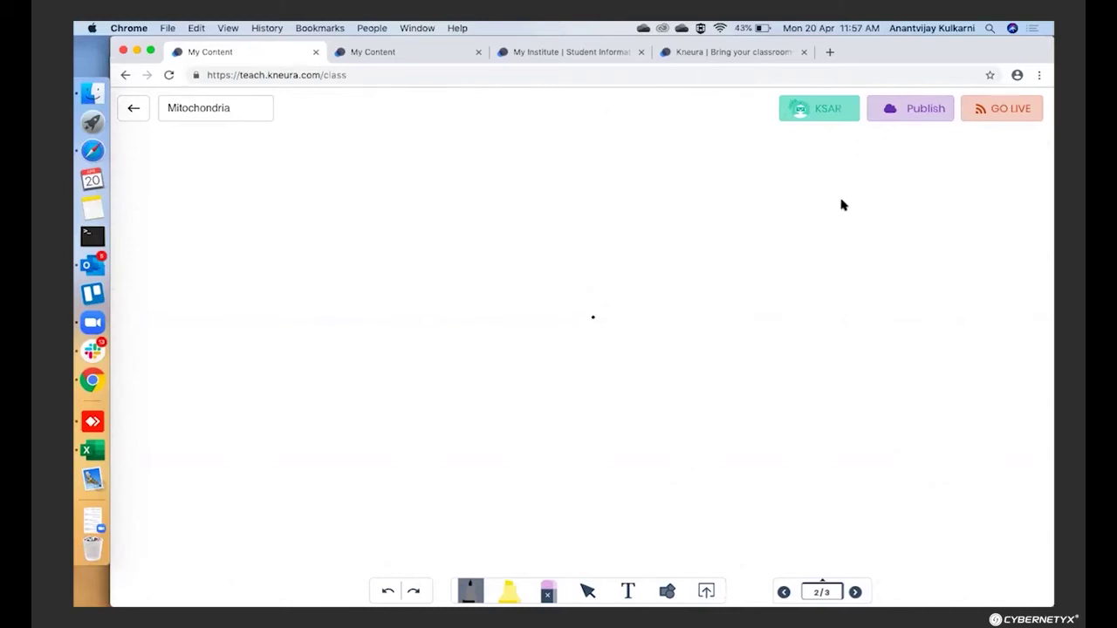
Browse the KSAR library's images, readings and videos for CBSE, Class 7, History, The Delhi Sultans, Finding Out about the Delhi Sultans.
left_click(820, 113)
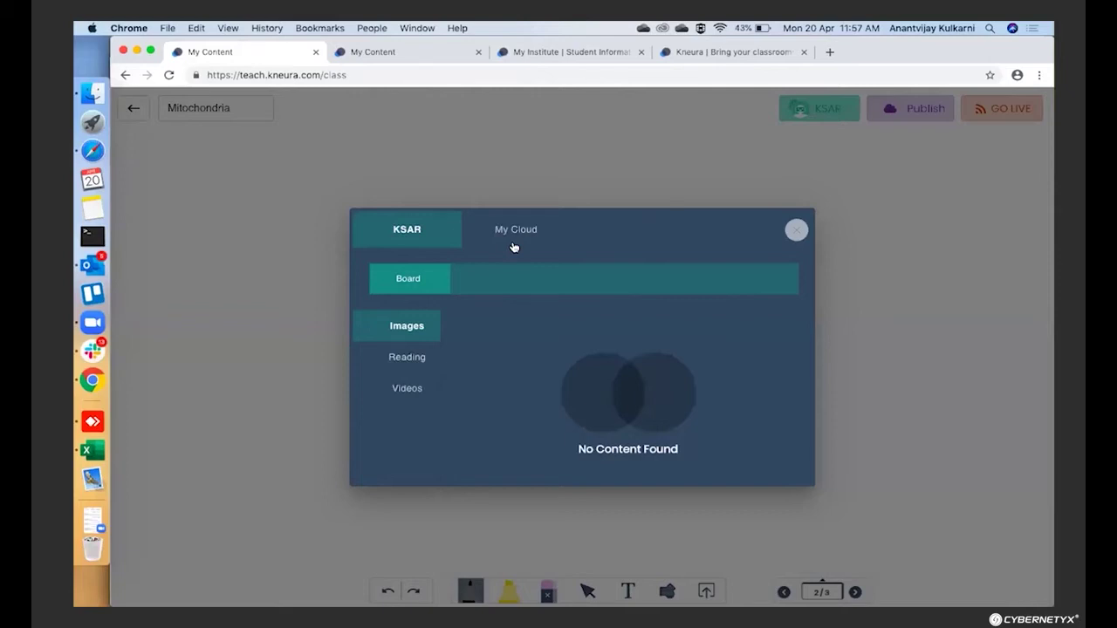
left_click(408, 279)
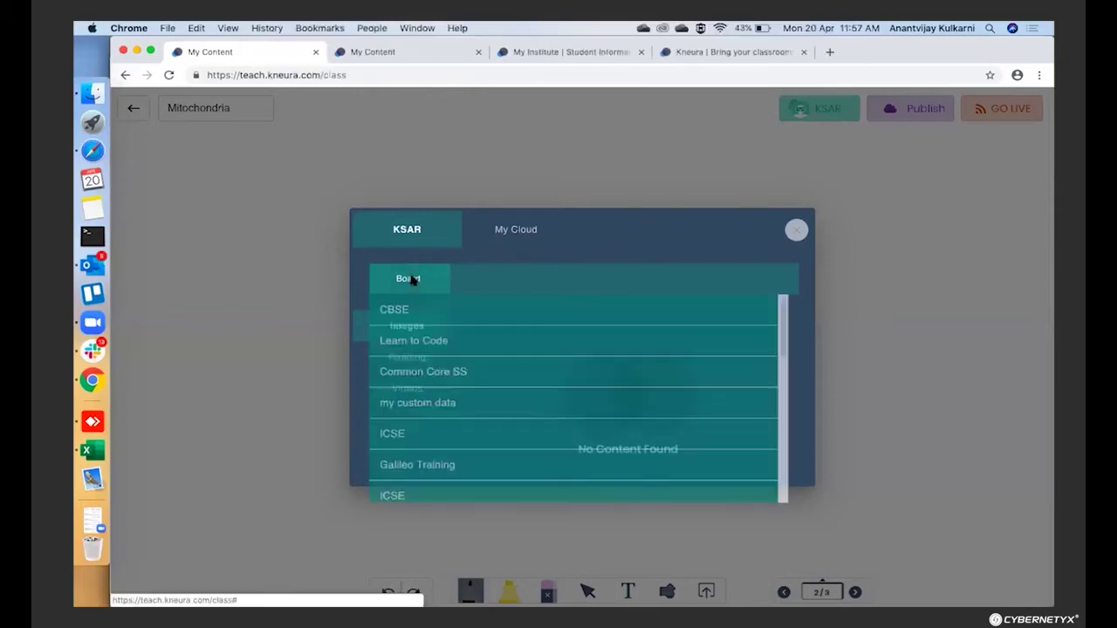
left_click(412, 310)
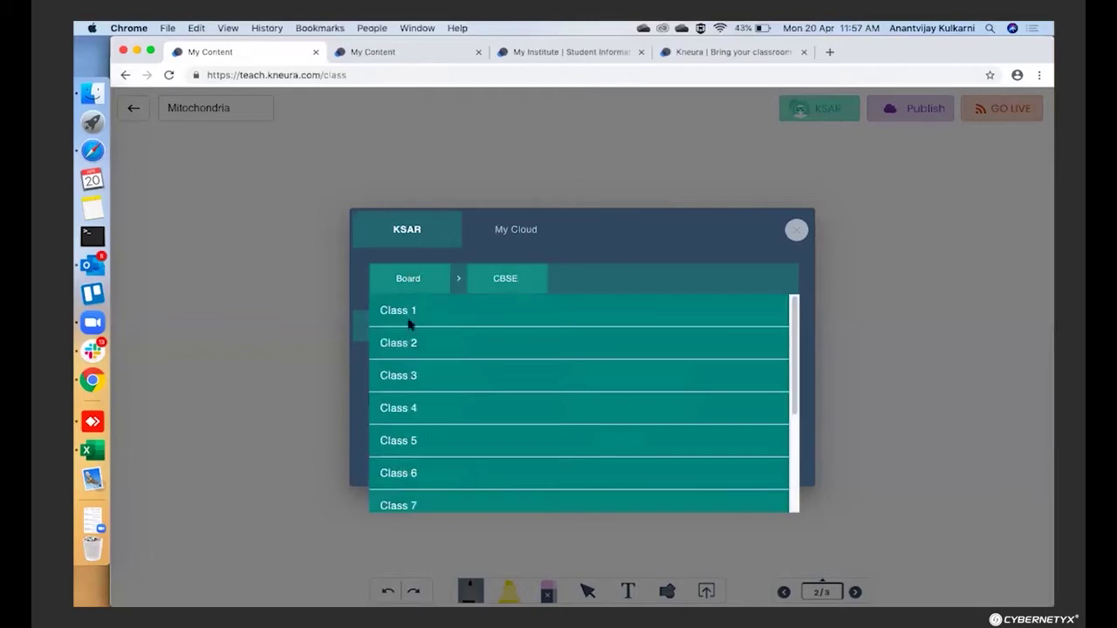
scroll(404, 419, "down", 3)
left_click(407, 423)
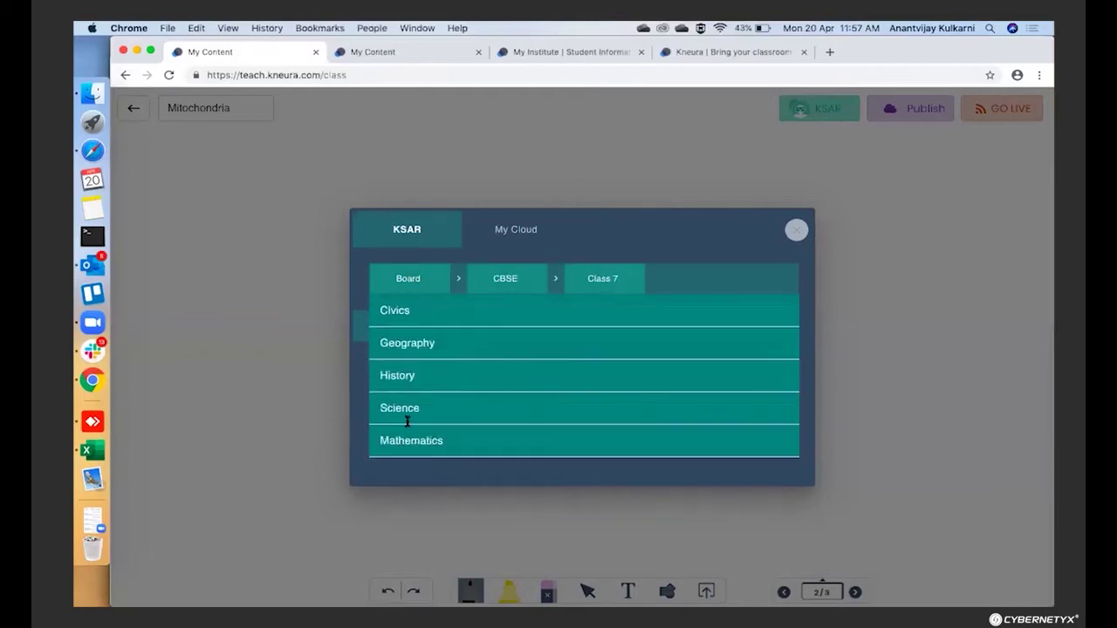
left_click(421, 385)
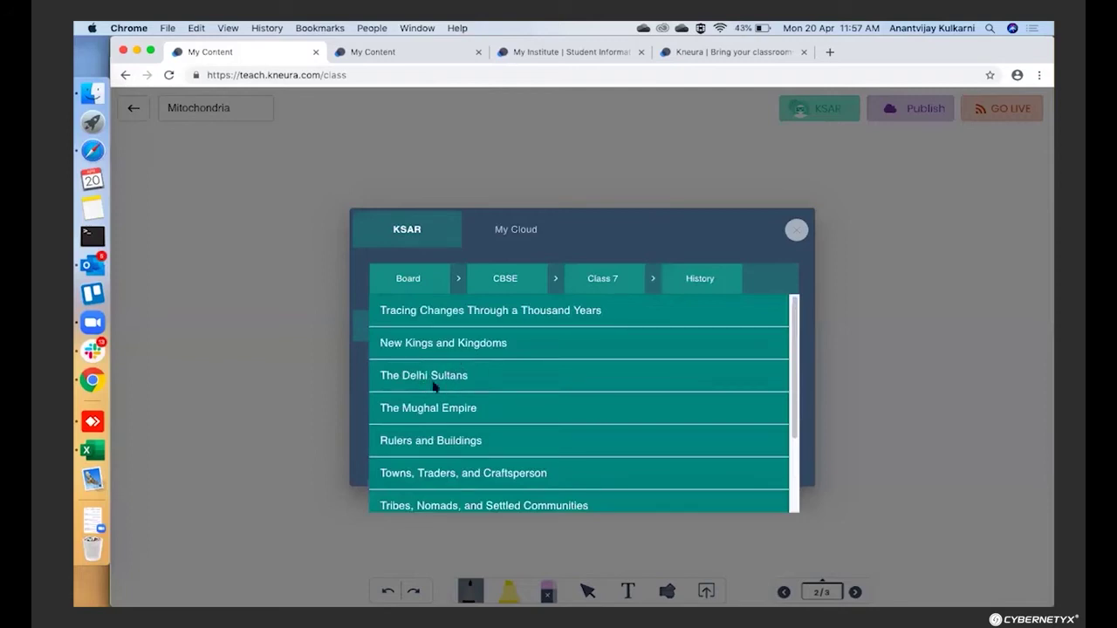
left_click(441, 378)
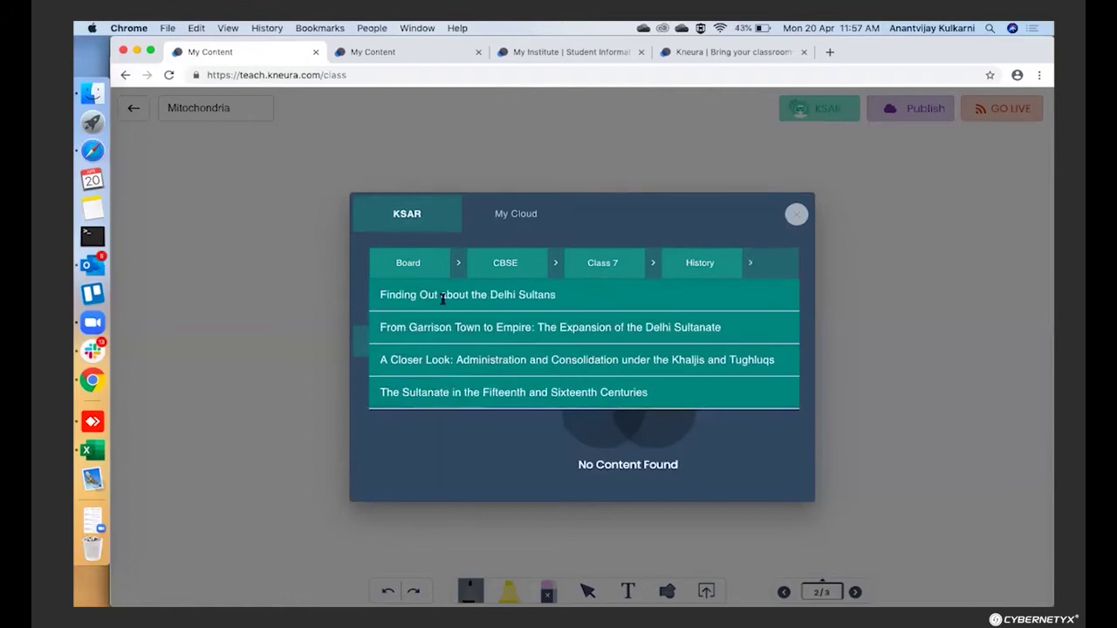
left_click(442, 297)
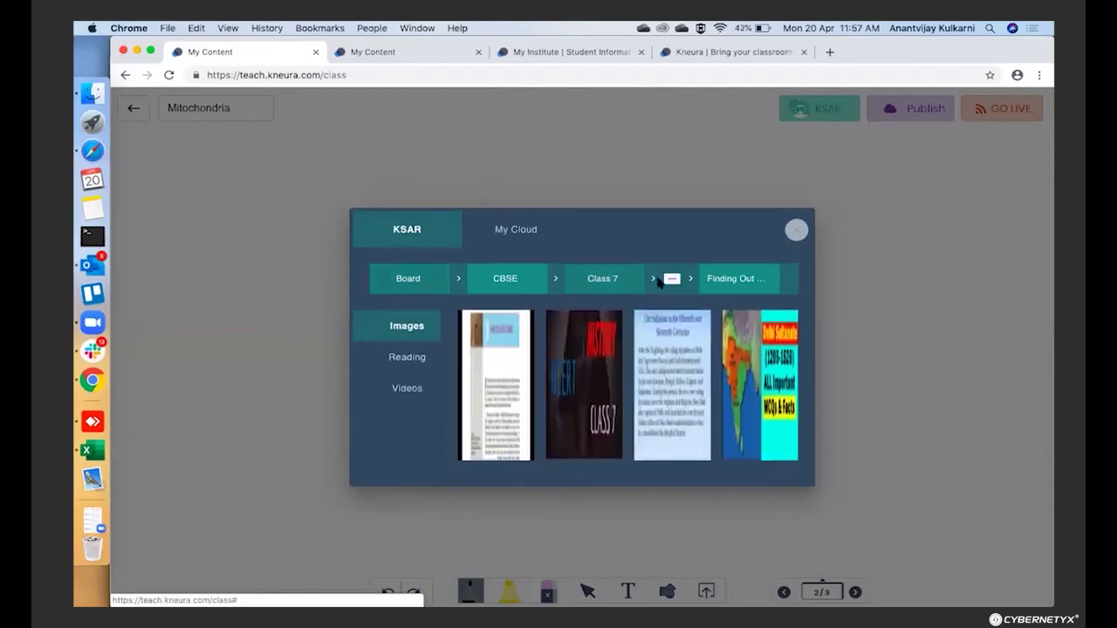
left_click(410, 359)
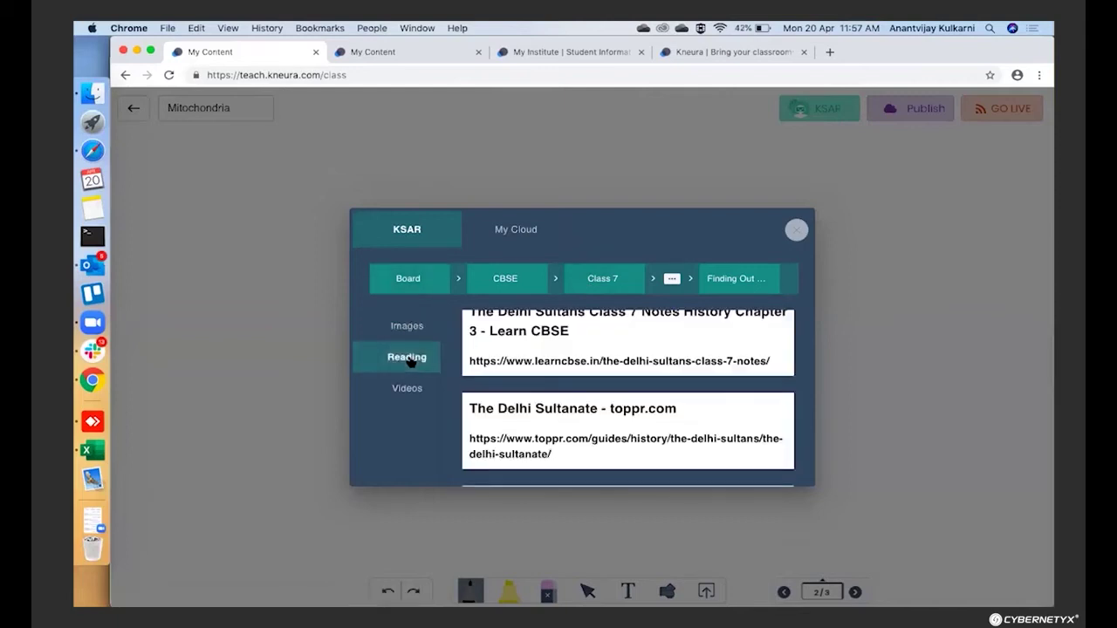
left_click(413, 395)
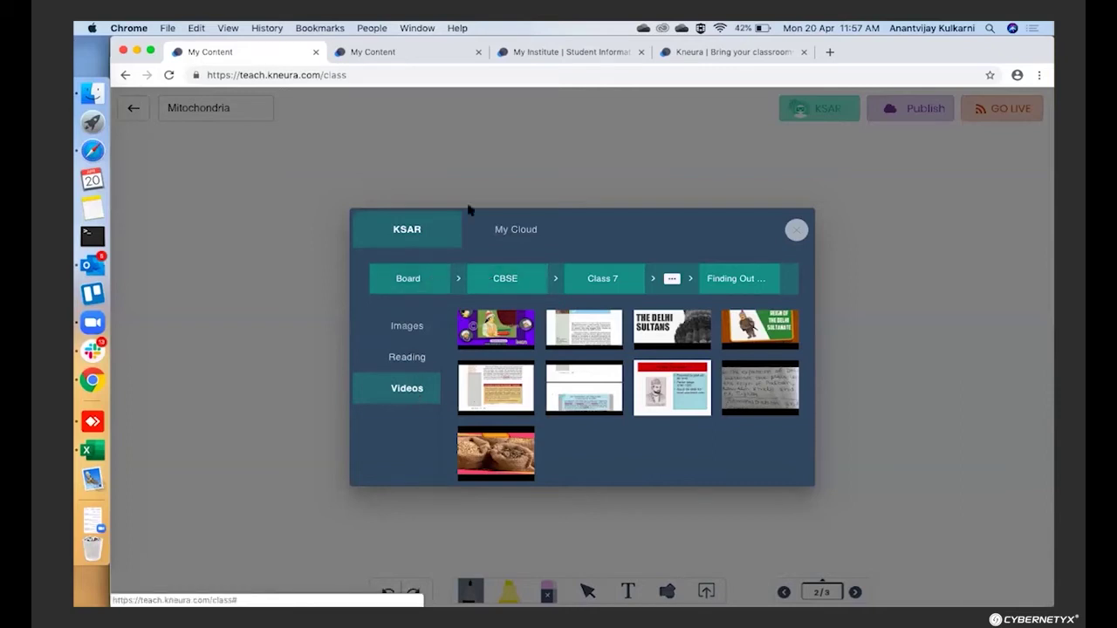
Search My Cloud images for "mitrochondria" and add the labelled green mitochondrion diagram and the purple-nucleus cell diagram to the lesson page.
left_click(499, 231)
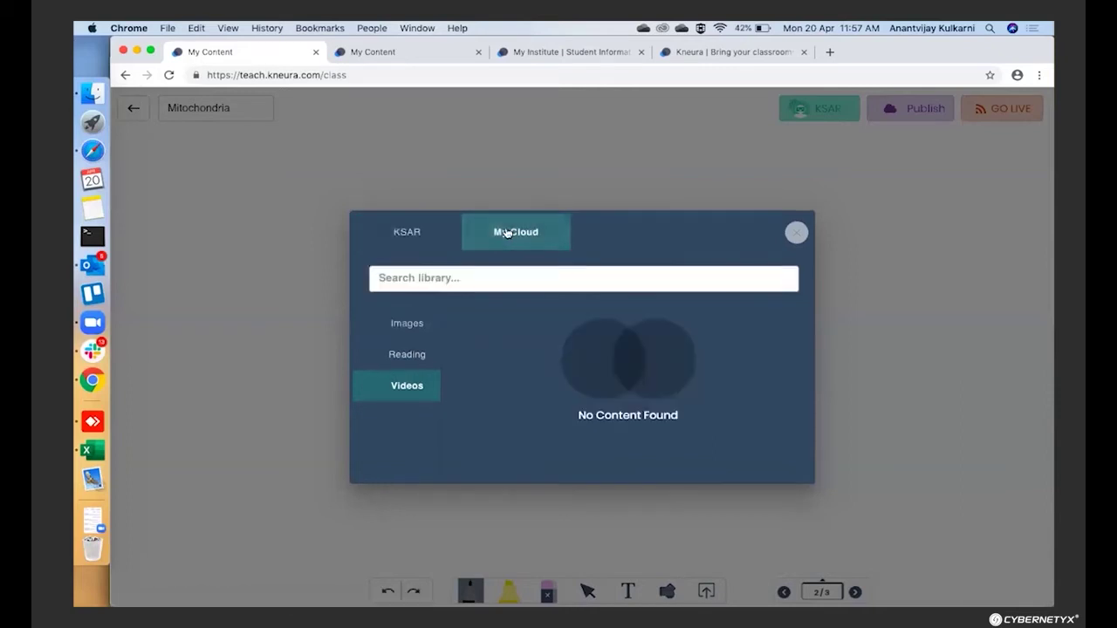
left_click(483, 277)
type("mit")
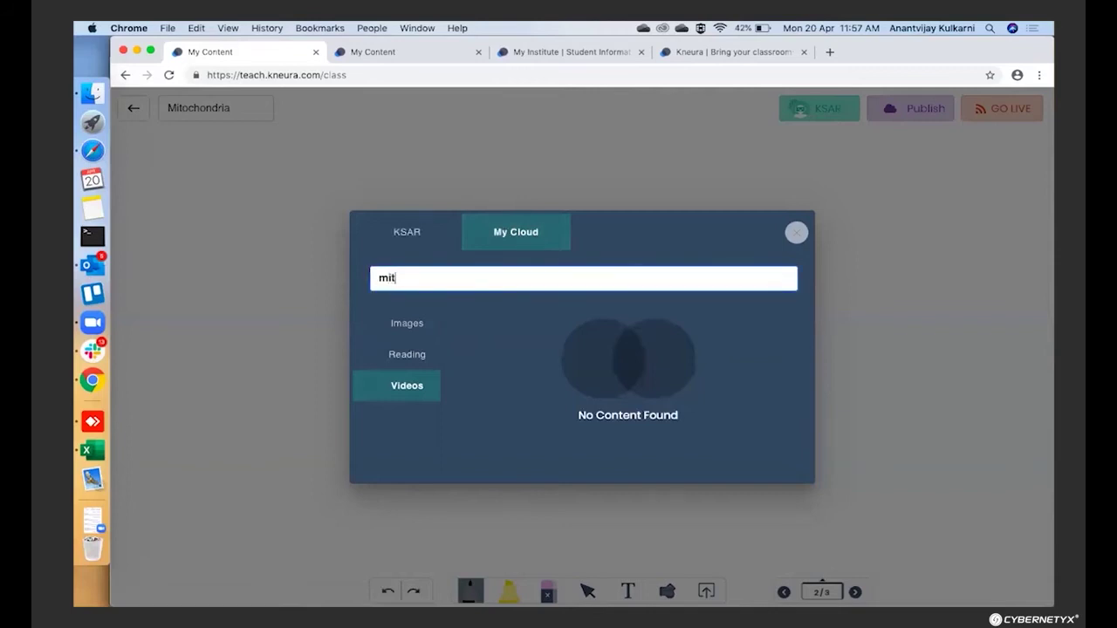
type("rochondria")
left_click(419, 332)
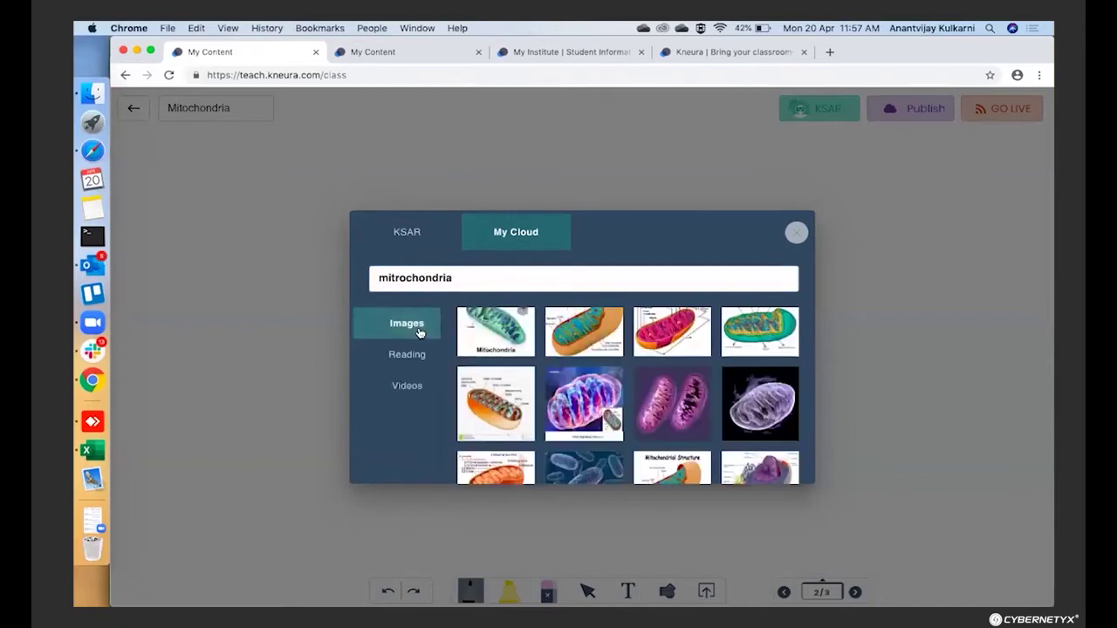
left_click_drag(779, 328, 266, 441)
scroll(527, 403, "down", 3)
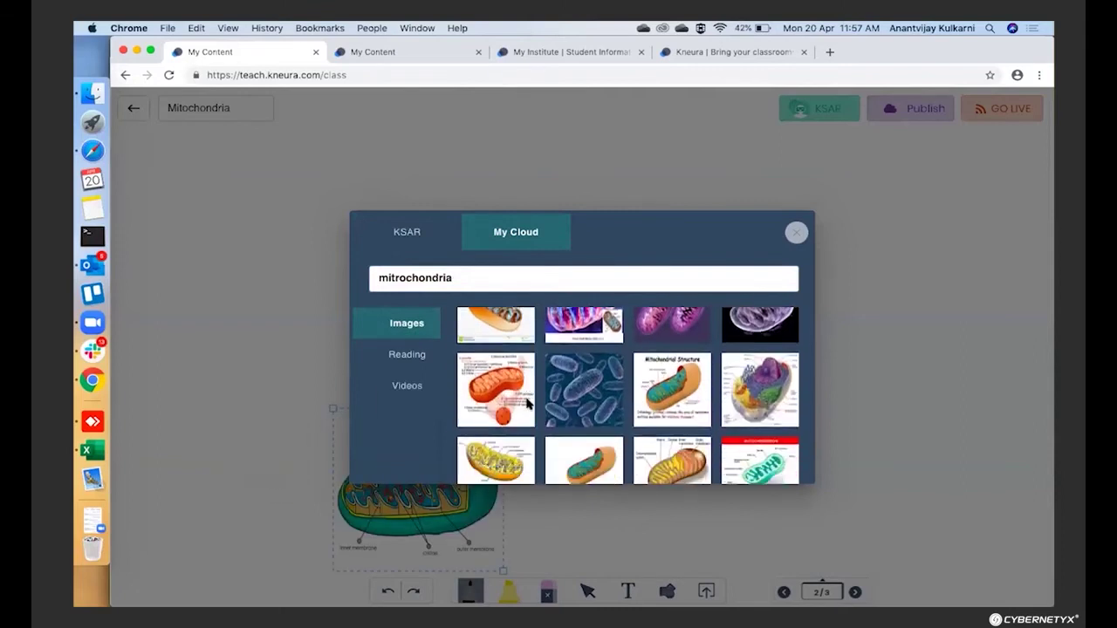
left_click_drag(779, 353, 890, 323)
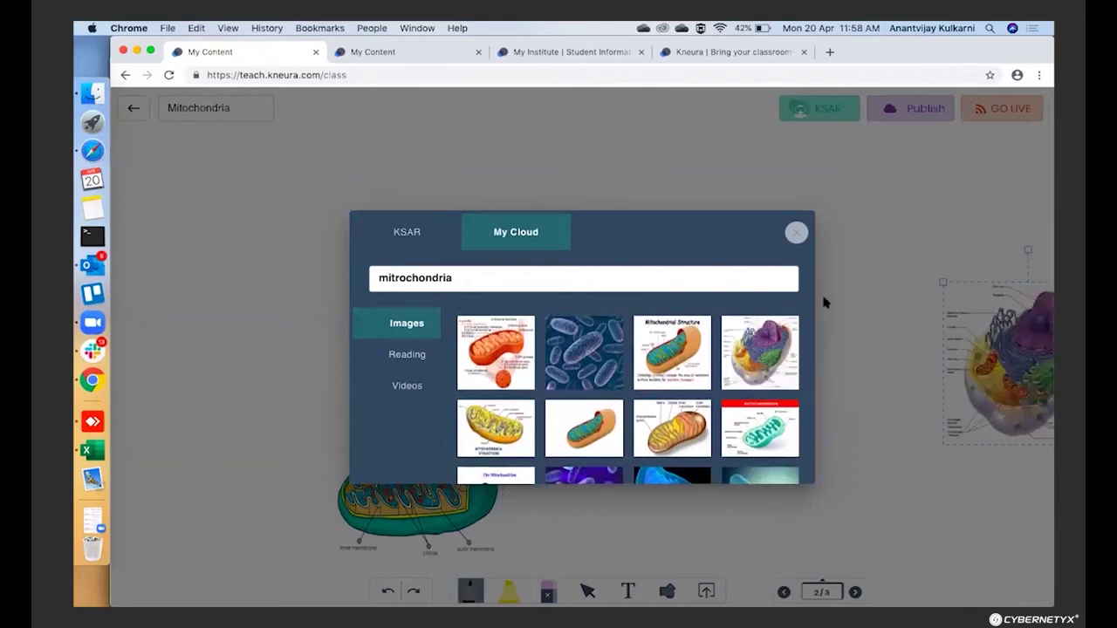
Add the Wikipedia reading's opening text, from "The mitochondrion" through "into other structures", to the lesson.
left_click(406, 355)
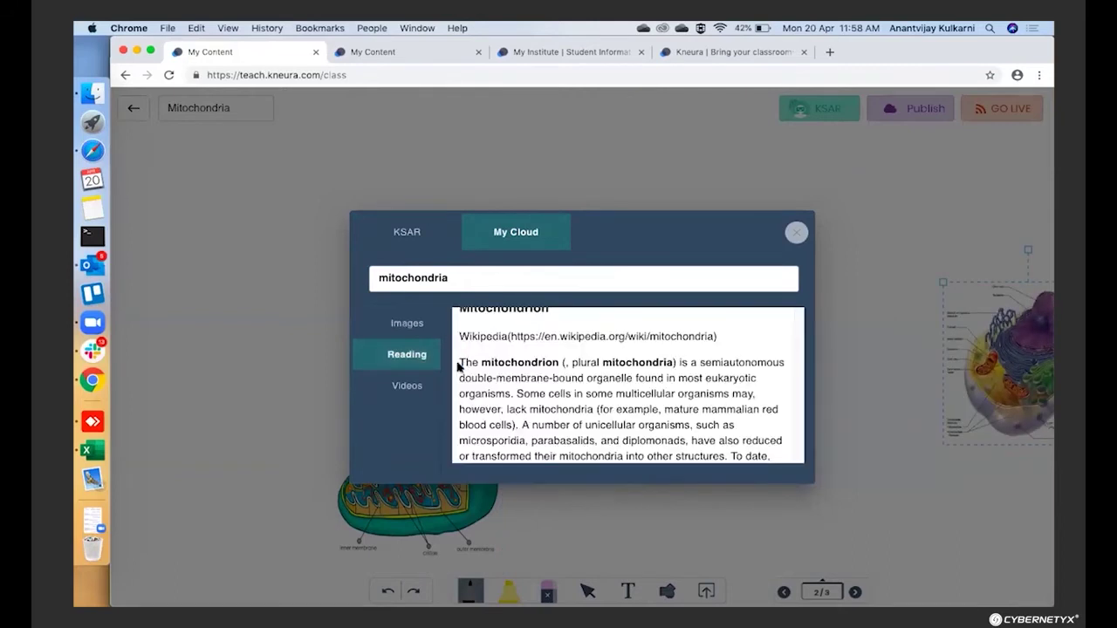
left_click_drag(458, 364, 738, 403)
left_click(723, 392)
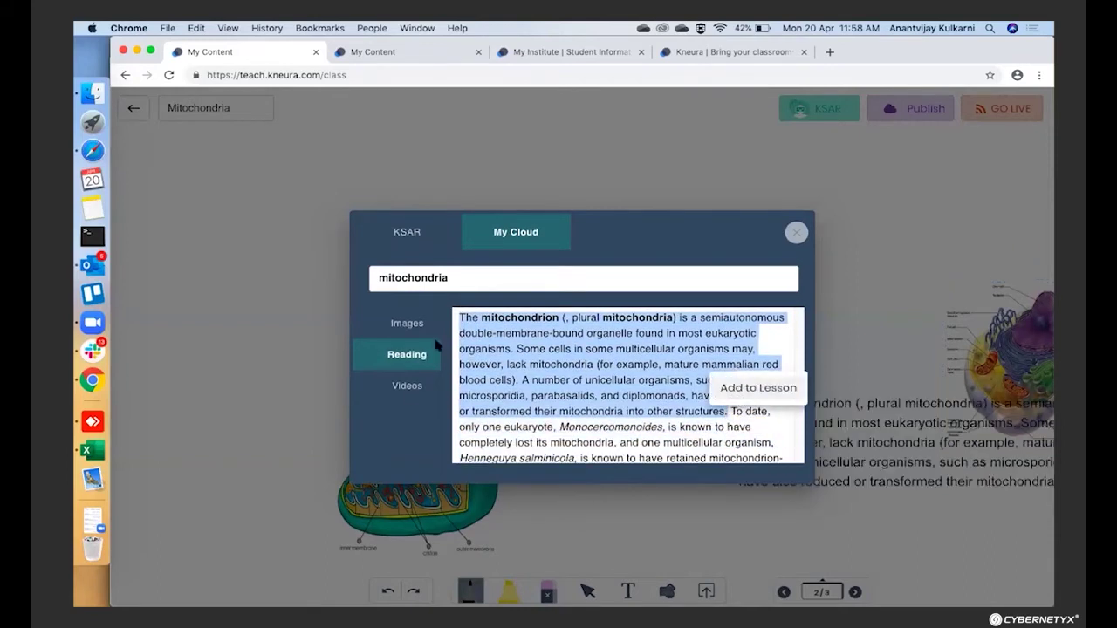
Add the krebs cycle mitochondria video from My Cloud to the lesson page and close the content library.
left_click(407, 386)
left_click_drag(505, 387, 248, 441)
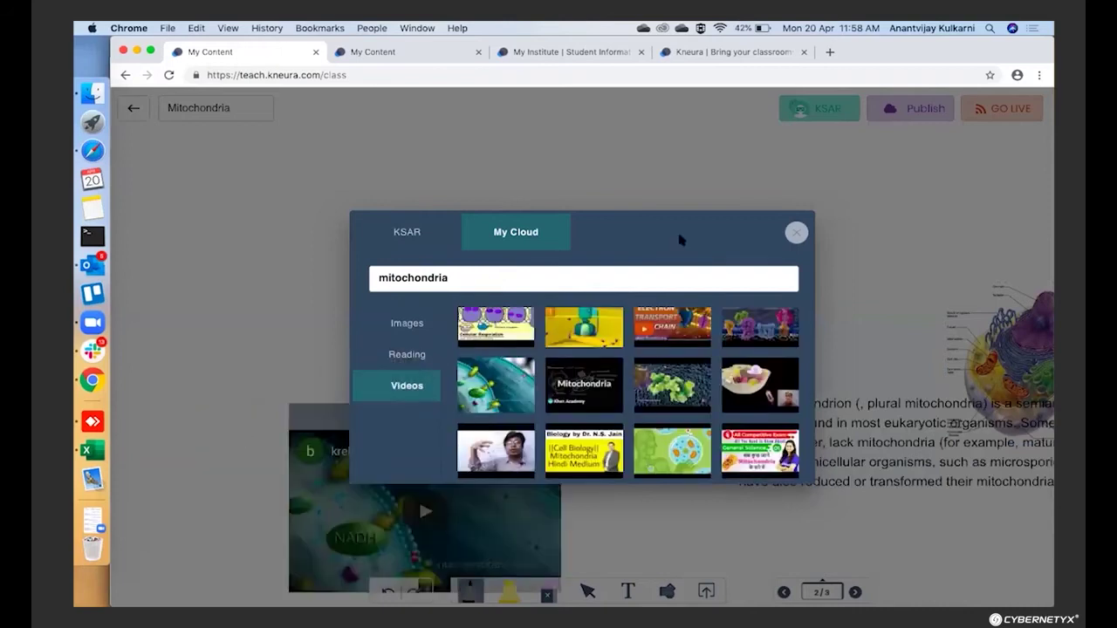
left_click(797, 233)
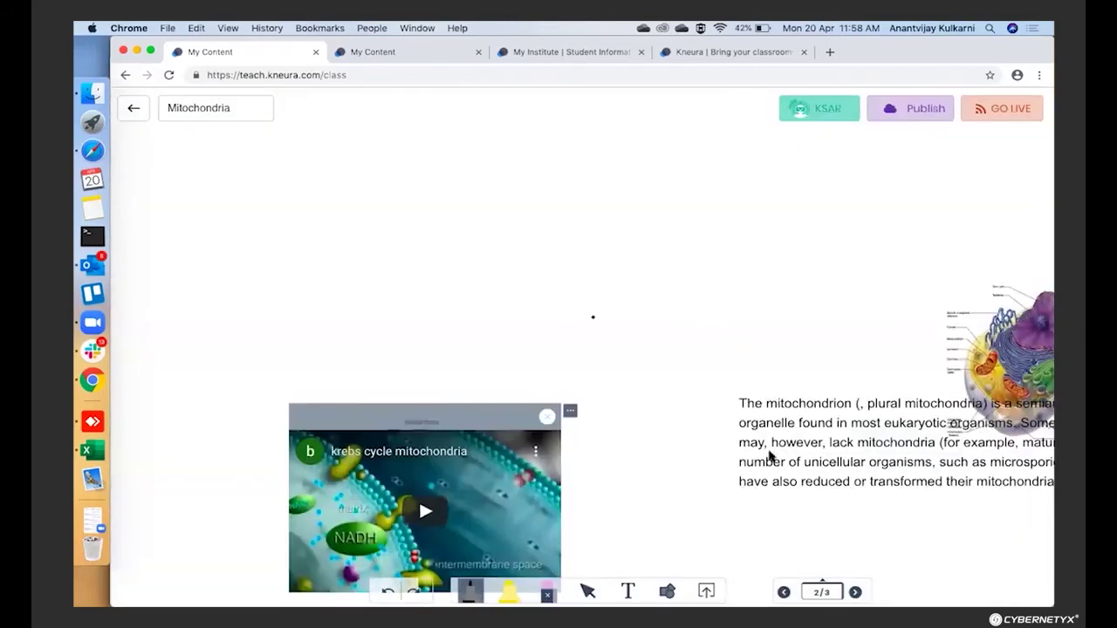
Arrange the text at the top of the page, with the video, mitochondrion diagram and cell diagram side by side beneath it.
left_click_drag(511, 417, 372, 382)
left_click_drag(468, 487, 649, 465)
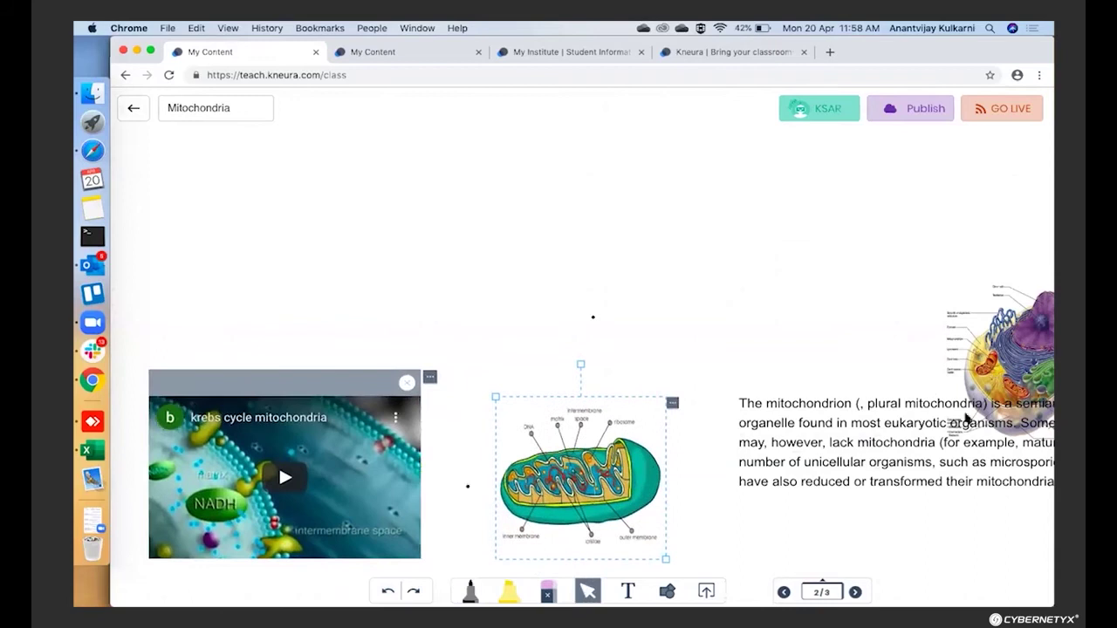
left_click_drag(841, 424, 273, 224)
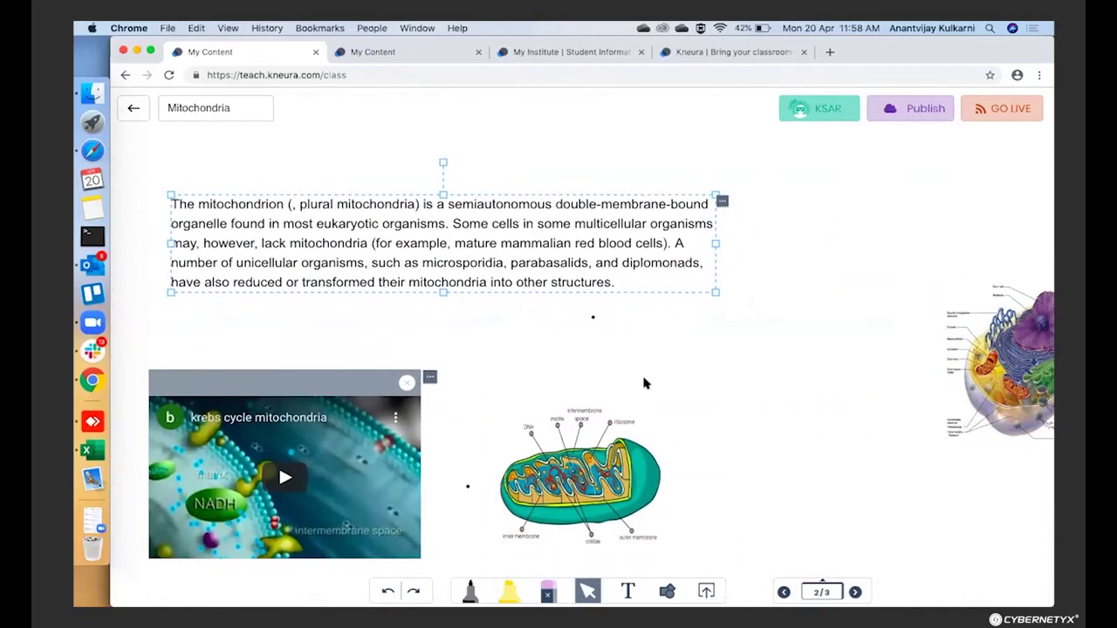
left_click(844, 467)
left_click_drag(1039, 394, 901, 408)
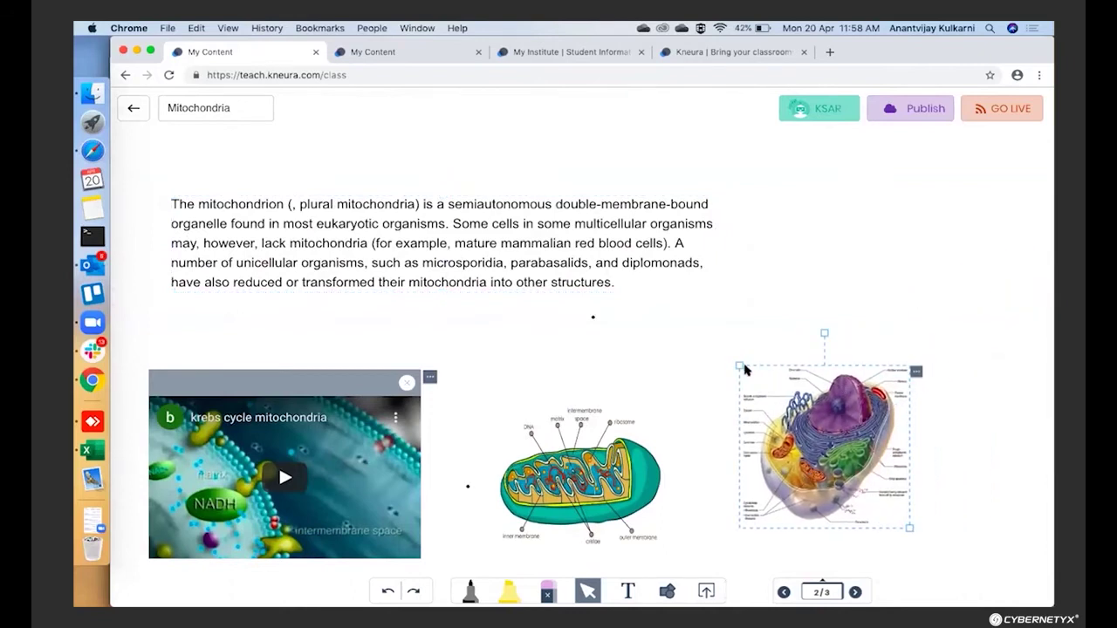
Enlarge the cell diagram and shift it away from the mitochondrion diagram, leaving it deselected.
left_click_drag(740, 366, 684, 265)
left_click_drag(724, 345, 775, 342)
left_click(670, 330)
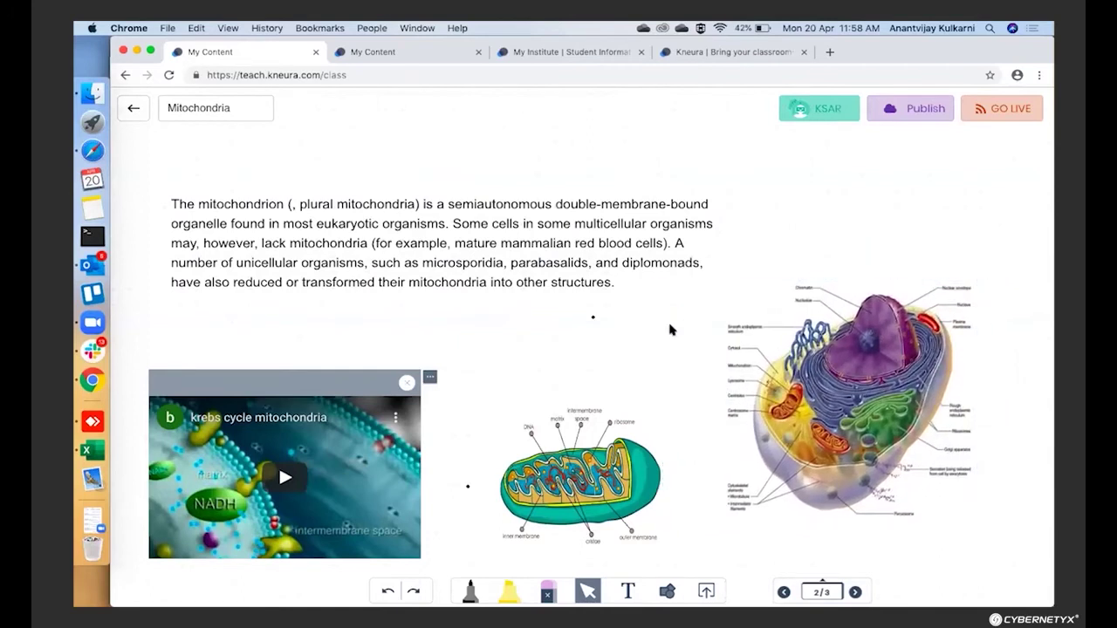